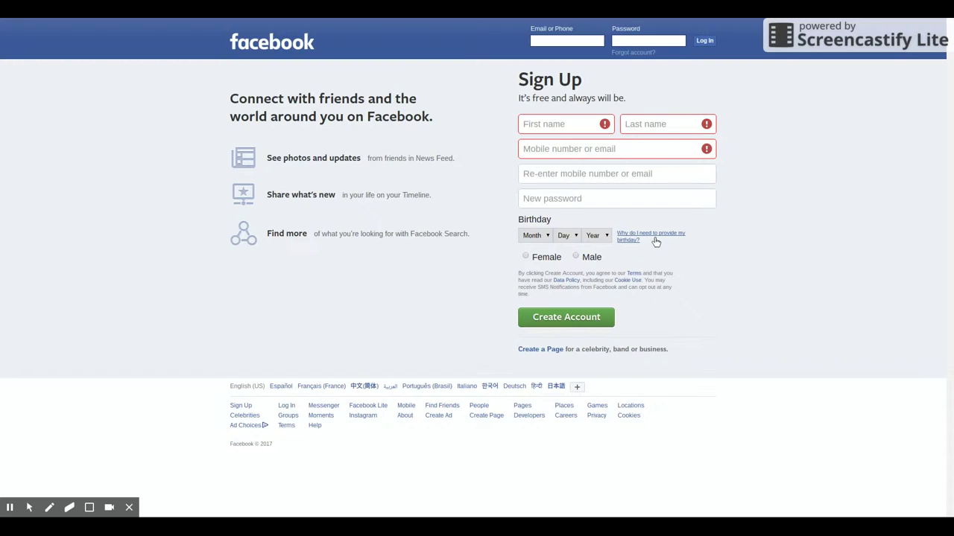
Enter the new user's first name and last name in the sign-up name fields
click(562, 126)
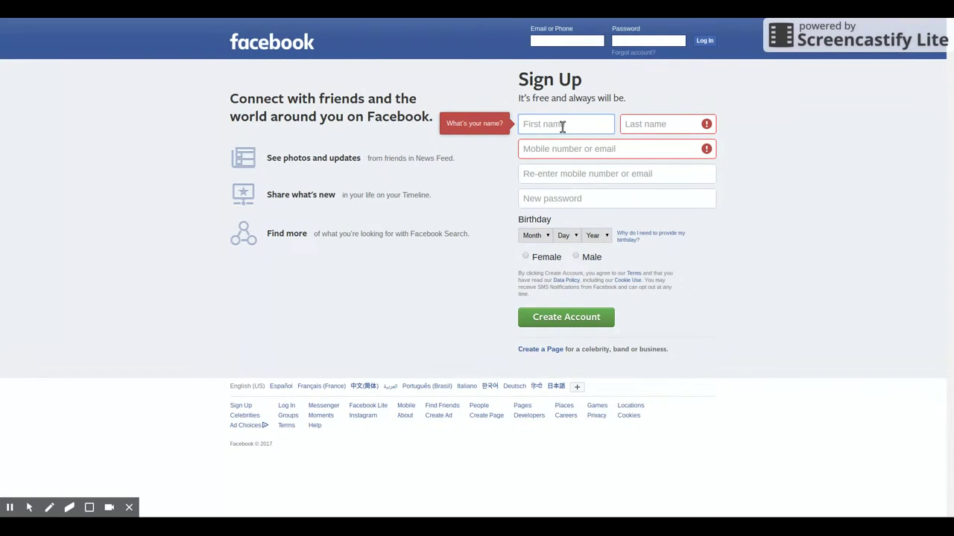
click(663, 122)
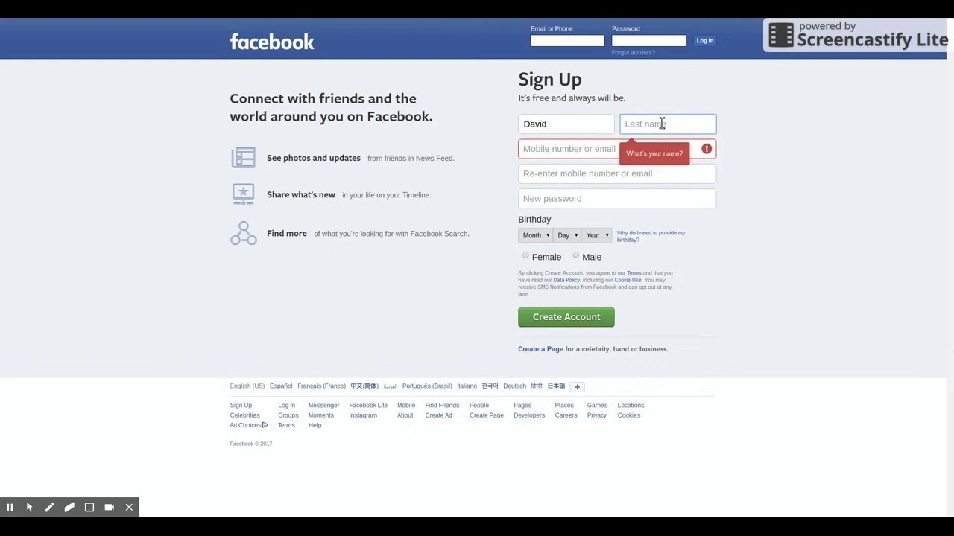
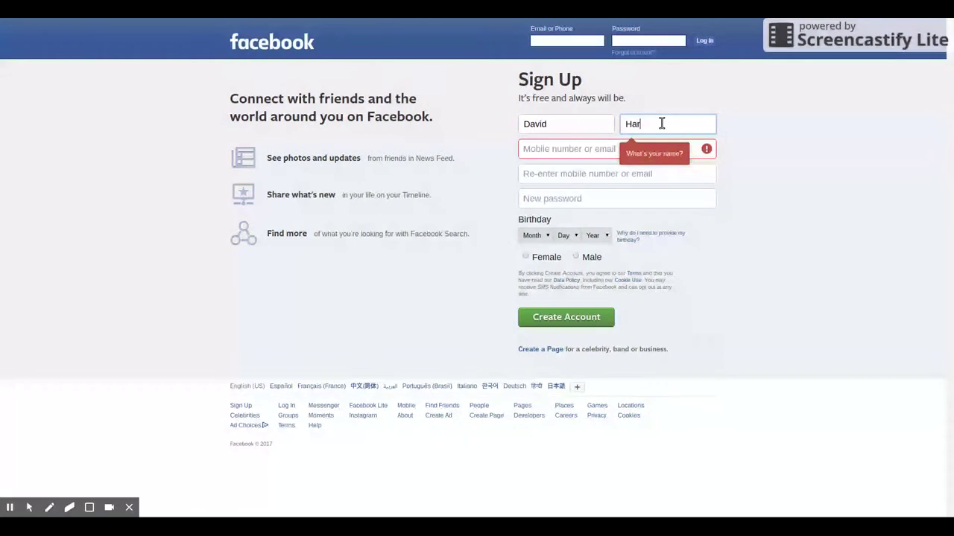
click(843, 147)
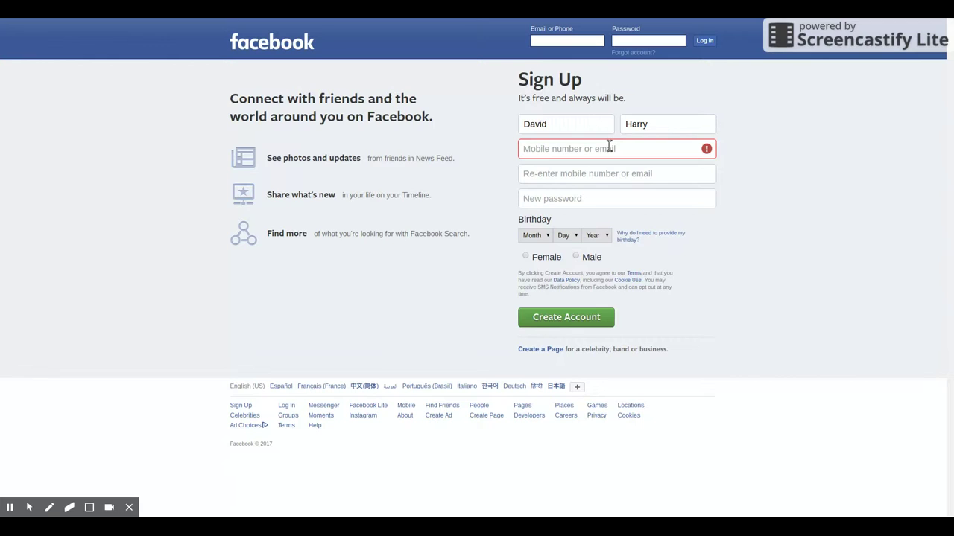
Enter the account e-mail address in both the contact field and its confirmation field
click(606, 149)
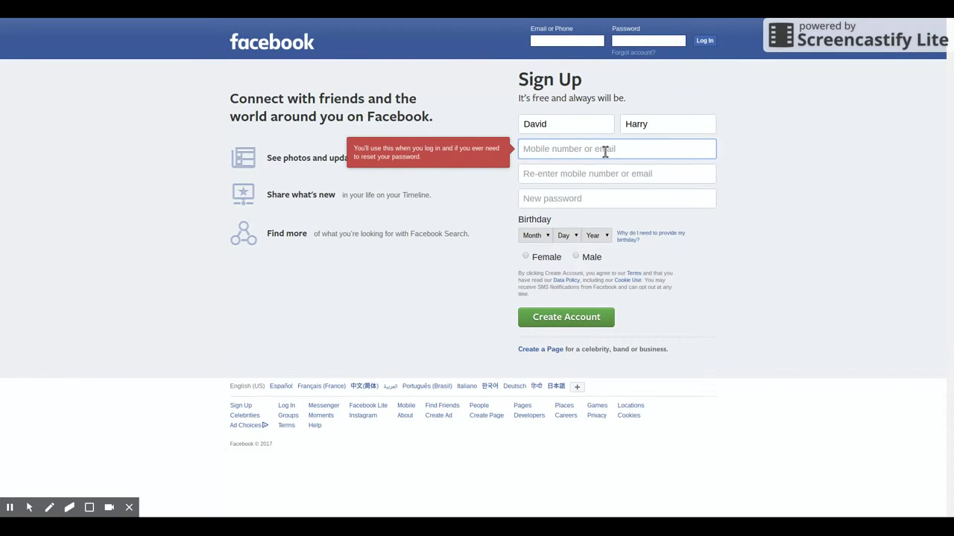
click(665, 170)
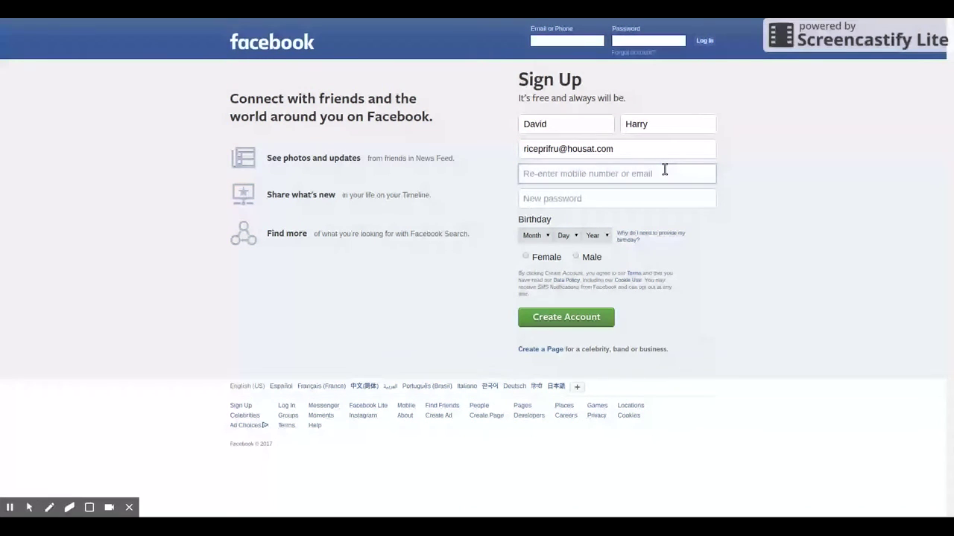
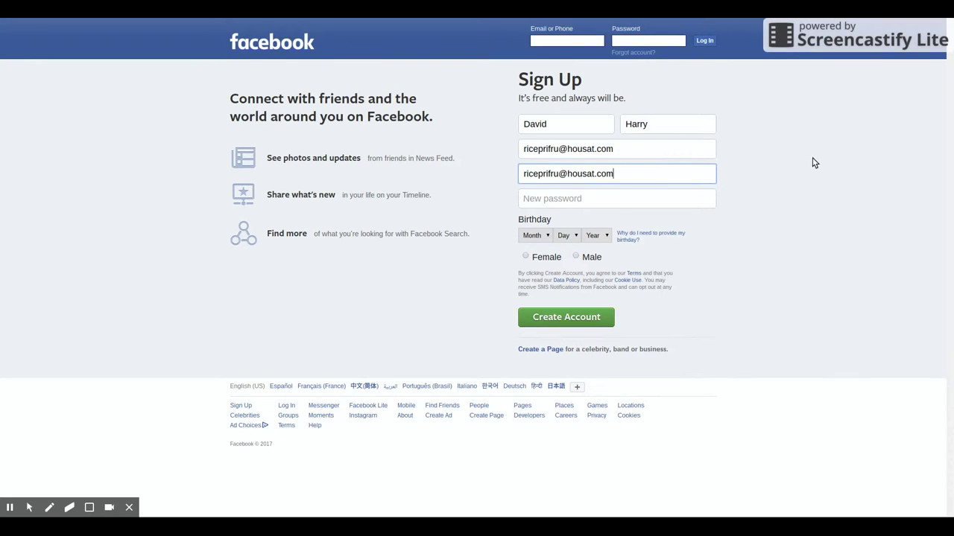
Enter the account password in the New password field
click(656, 199)
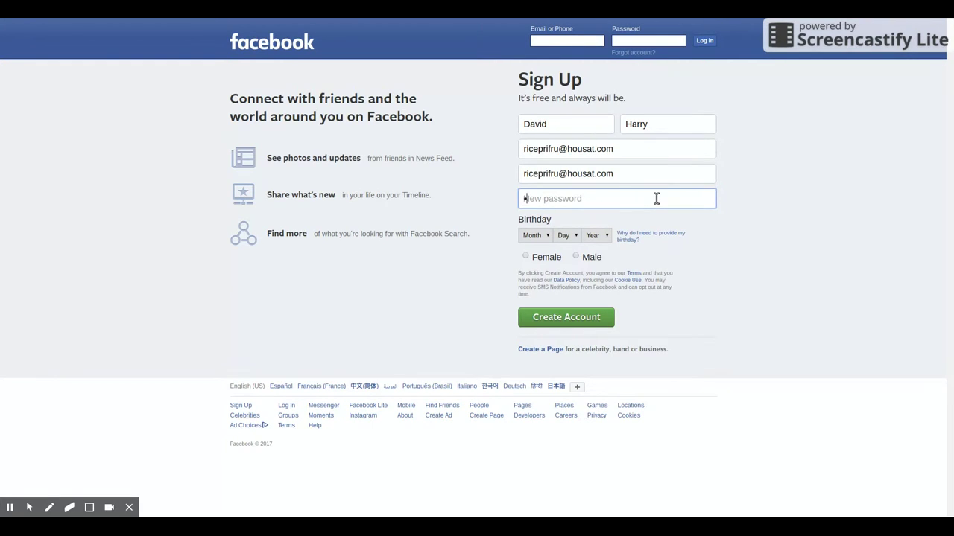
Pick Jan as month, 2 as day and 2000 as year in the birthday dropdowns
click(531, 236)
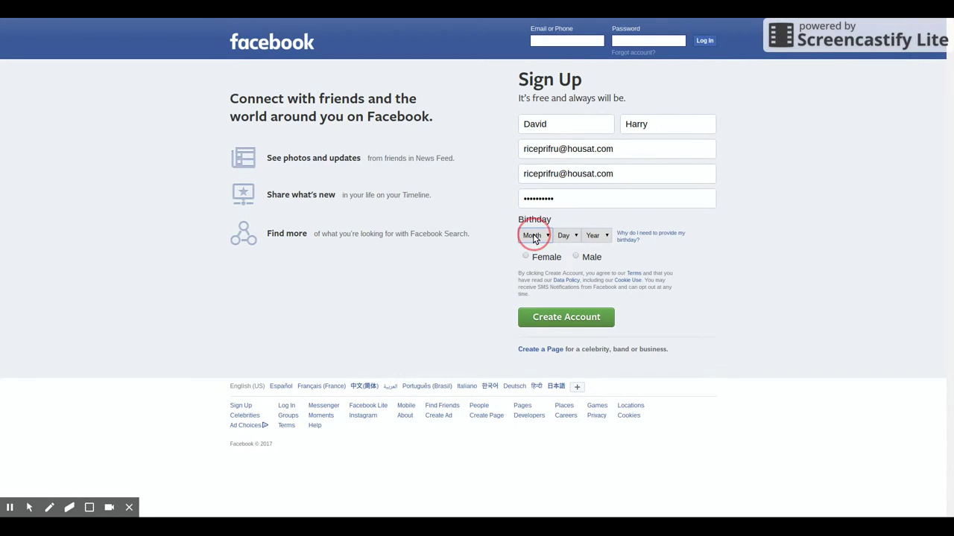
click(536, 257)
click(570, 237)
click(572, 268)
click(591, 242)
click(600, 407)
Submit the form, select Female at the gender prompt, and resubmit Create Account
click(560, 319)
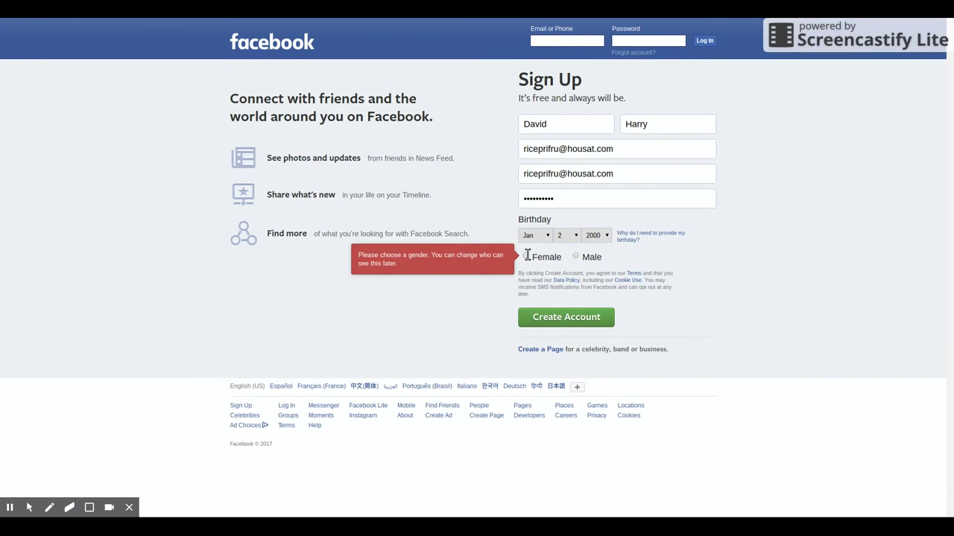
click(526, 255)
click(549, 309)
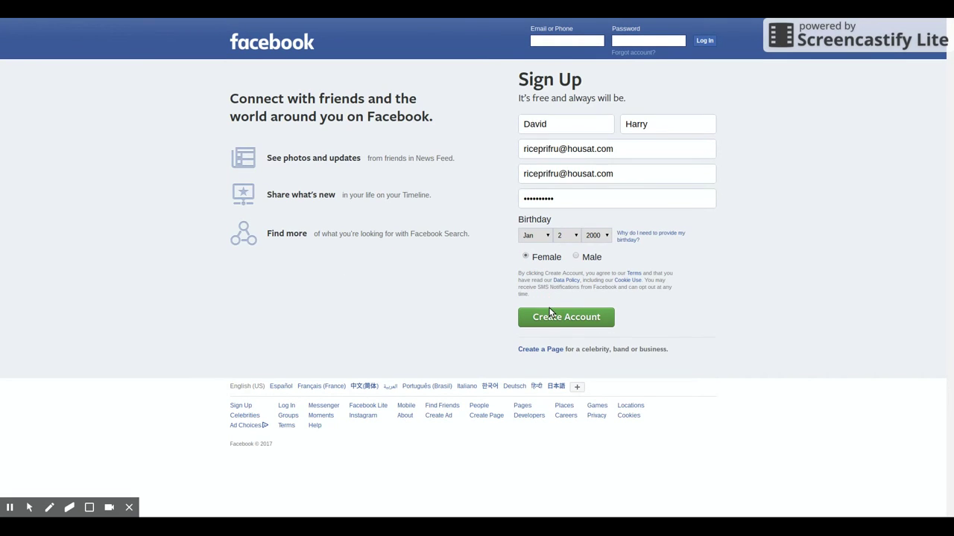
click(550, 311)
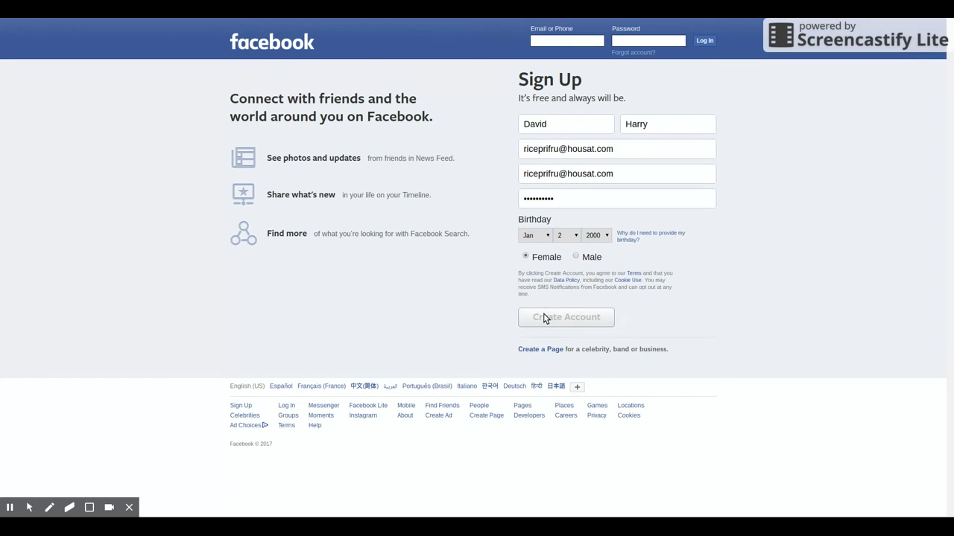